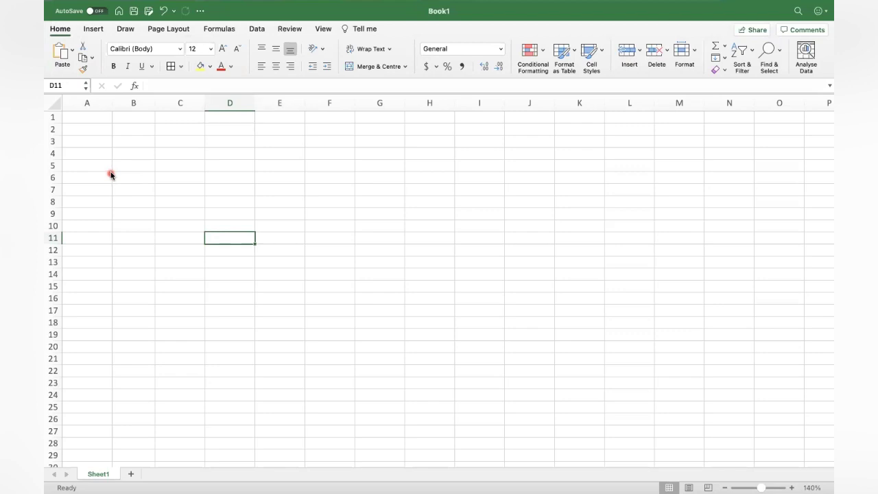
# Enter GANESH, SAP and MM into cells A3 to C3.
pyautogui.click(136, 143)
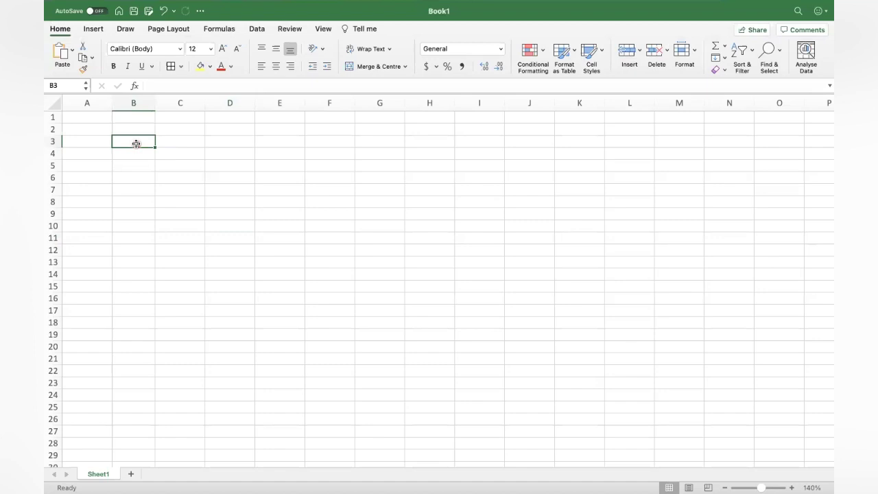
pyautogui.press('Left')
pyautogui.write('GANS')
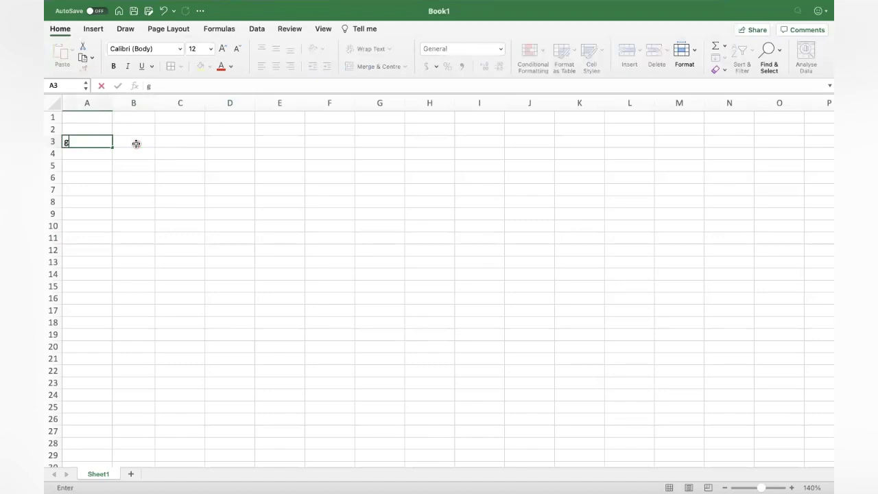
pyautogui.write('SH')
pyautogui.press('Tab')
pyautogui.write('SAP')
pyautogui.press('Tab')
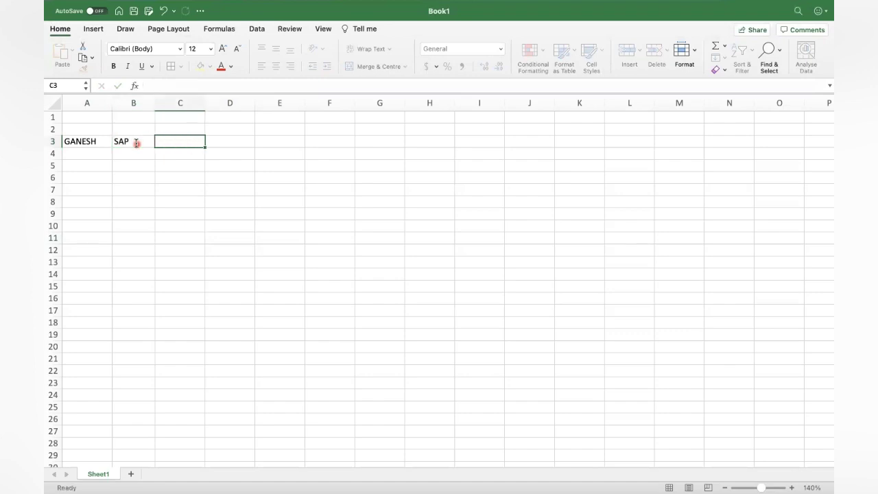
pyautogui.write('MM')
pyautogui.press('Return')
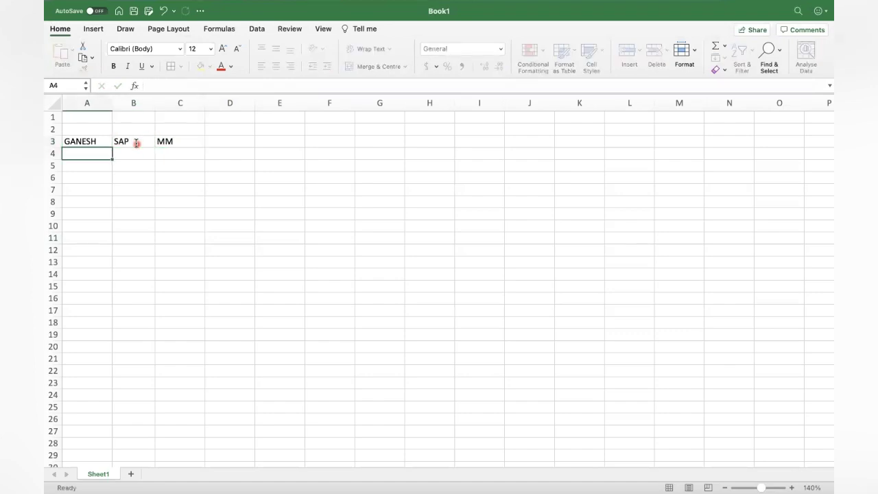
# Enter GANESH, SAP and Videos into cells A6 to C6.
pyautogui.press('Down')
pyautogui.press('Down')
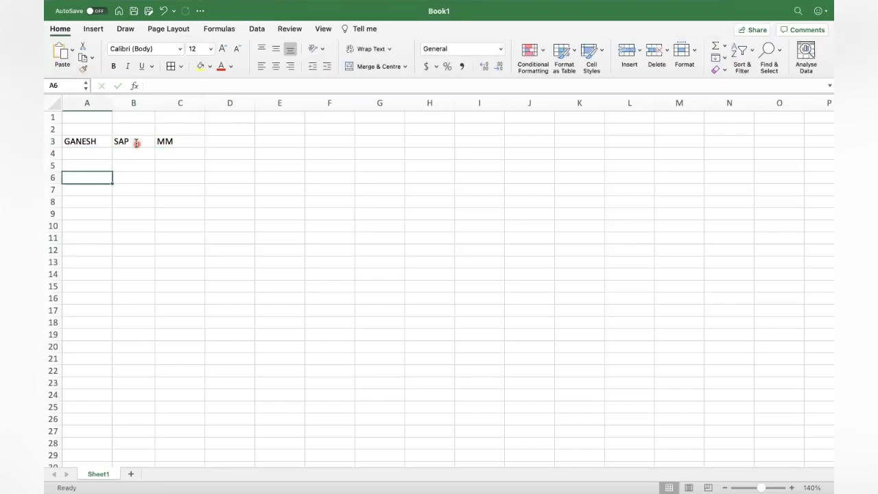
pyautogui.write('GANESH')
pyautogui.press('Tab')
pyautogui.write('SA')
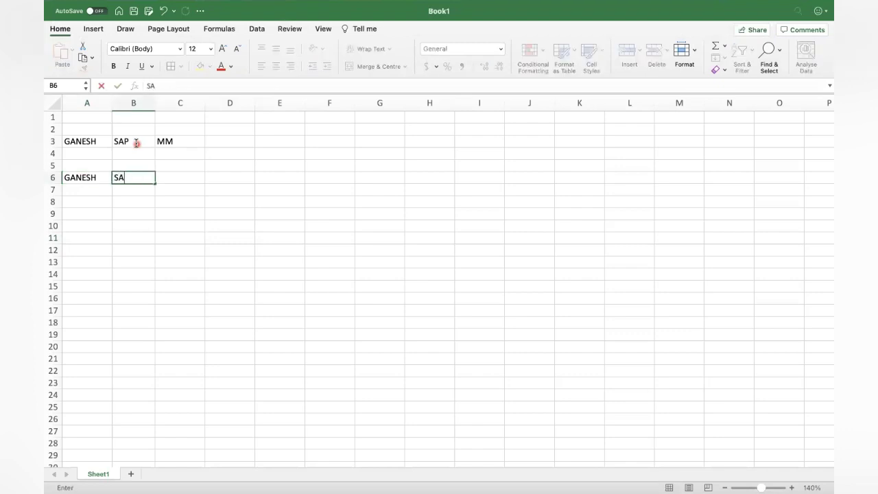
pyautogui.write('P')
pyautogui.press('Tab')
pyautogui.write('Videos')
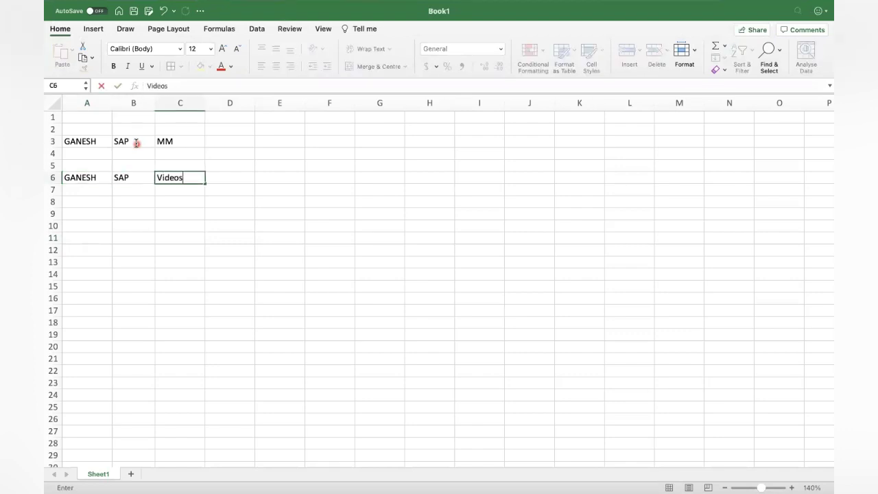
pyautogui.press('Tab')
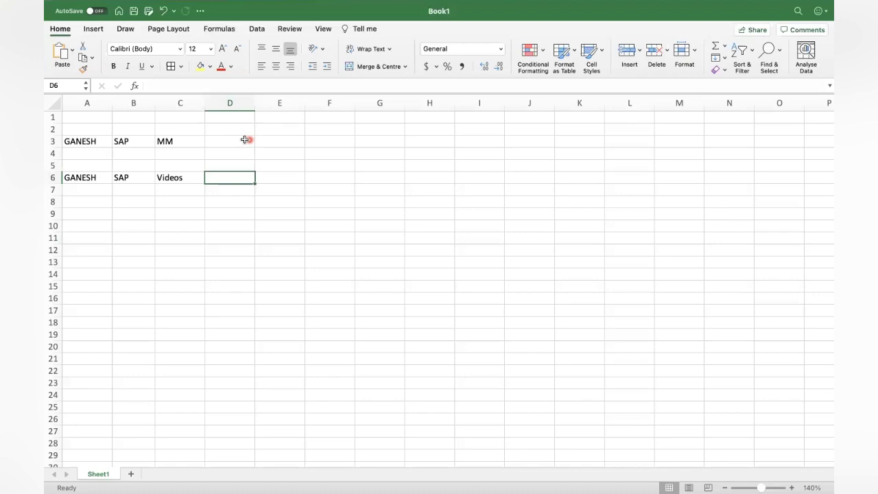
pyautogui.click(241, 139)
# Enter =CONCATENATE(A3,B3,C3) in D3 so it displays GANESHSAPMM.
pyautogui.write('=')
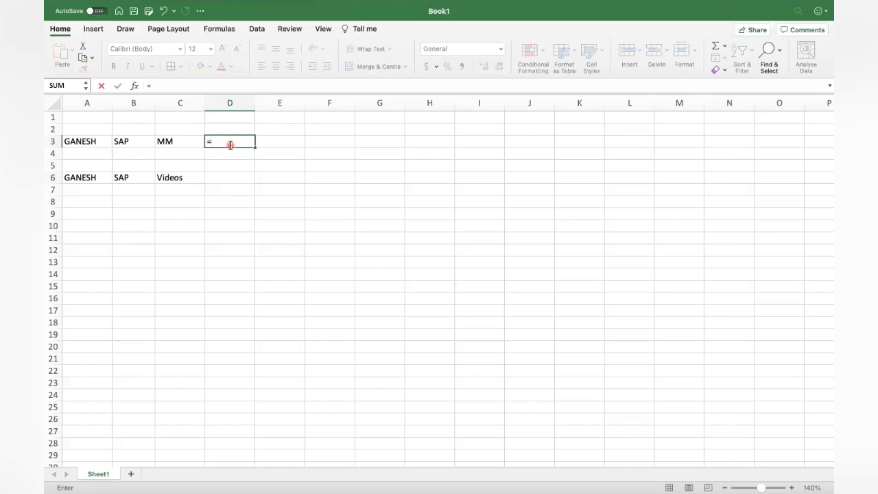
pyautogui.write('CONCA')
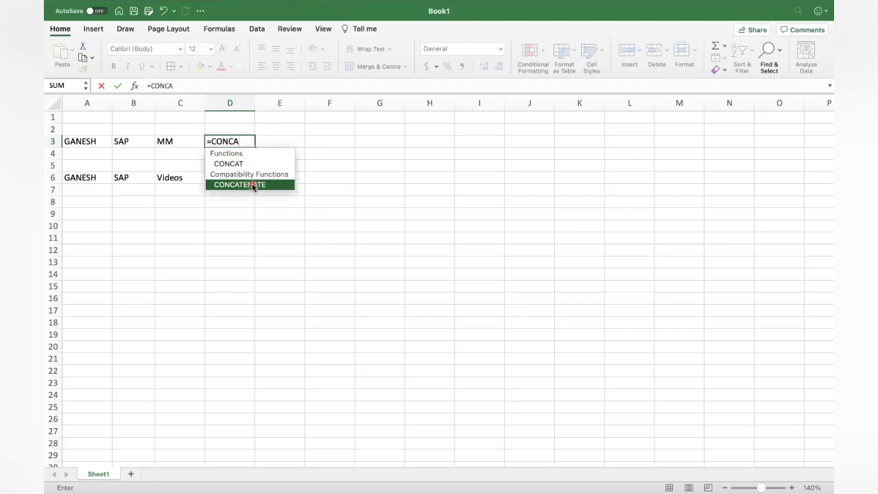
pyautogui.doubleClick(251, 184)
pyautogui.click(253, 185)
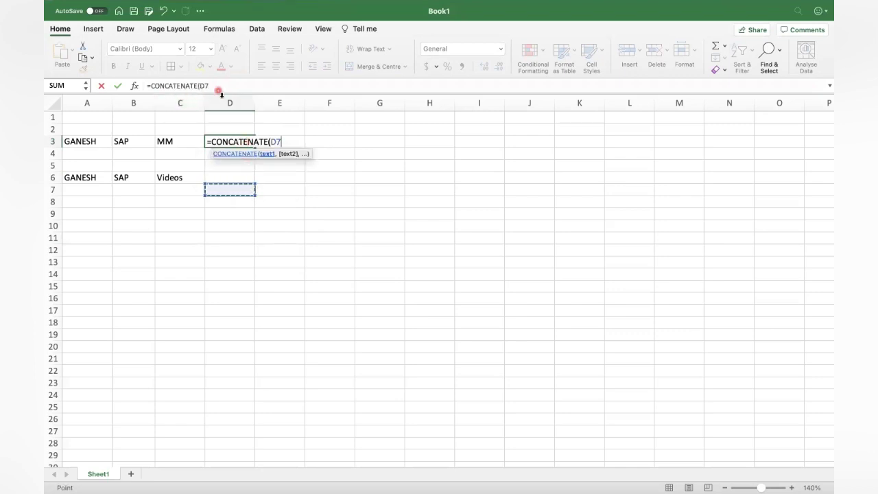
pyautogui.click(91, 141)
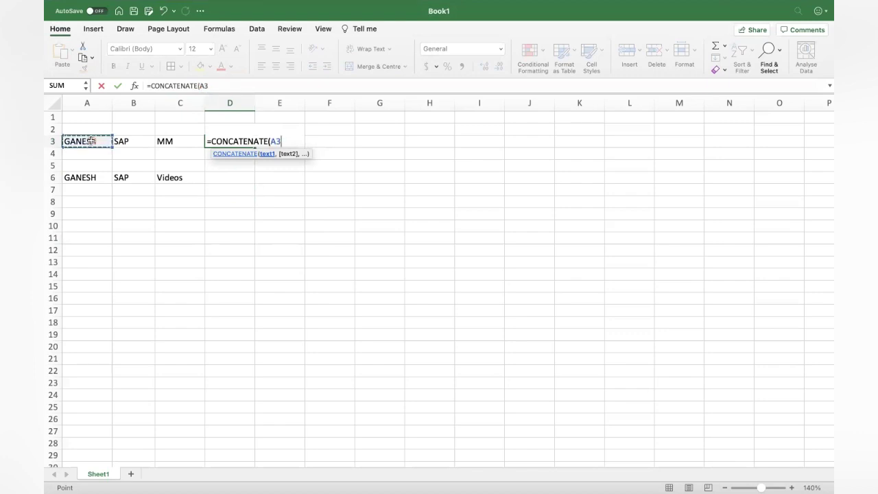
pyautogui.write(',')
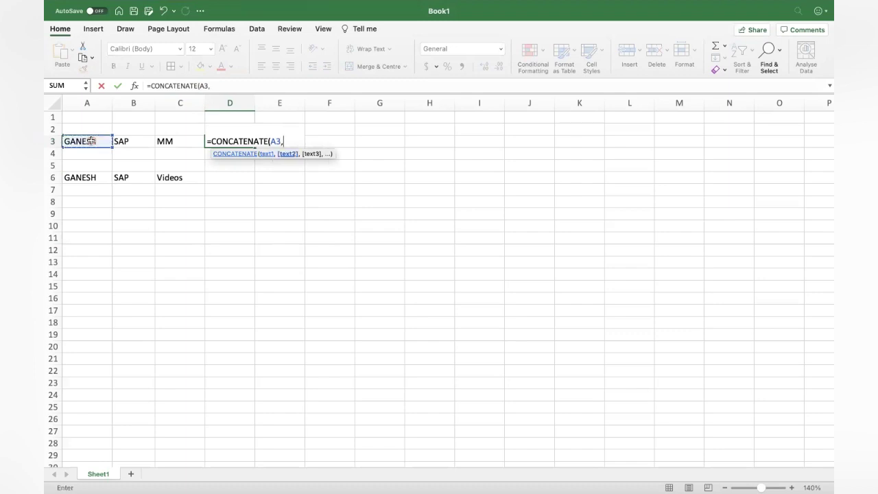
pyautogui.click(123, 141)
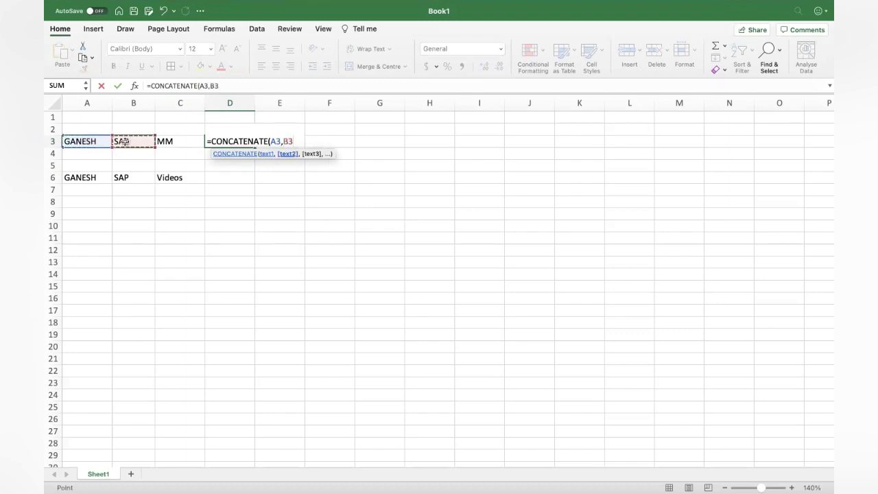
pyautogui.write(',')
pyautogui.click(175, 141)
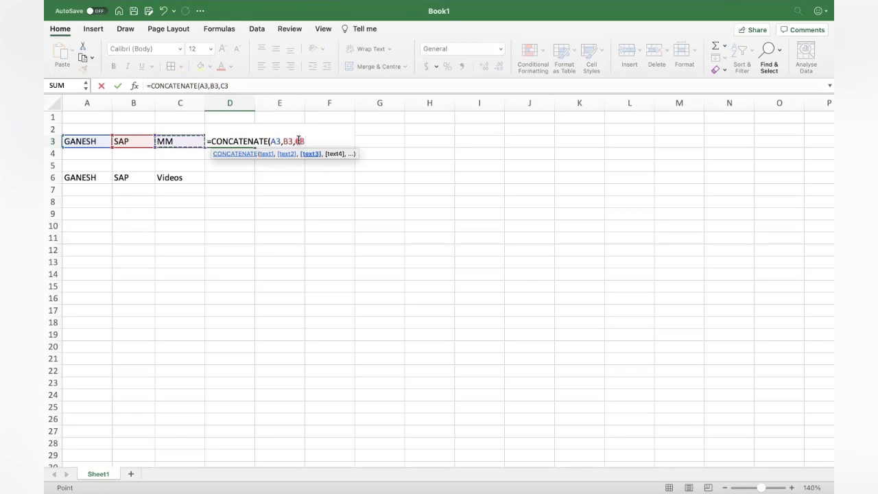
pyautogui.write(')')
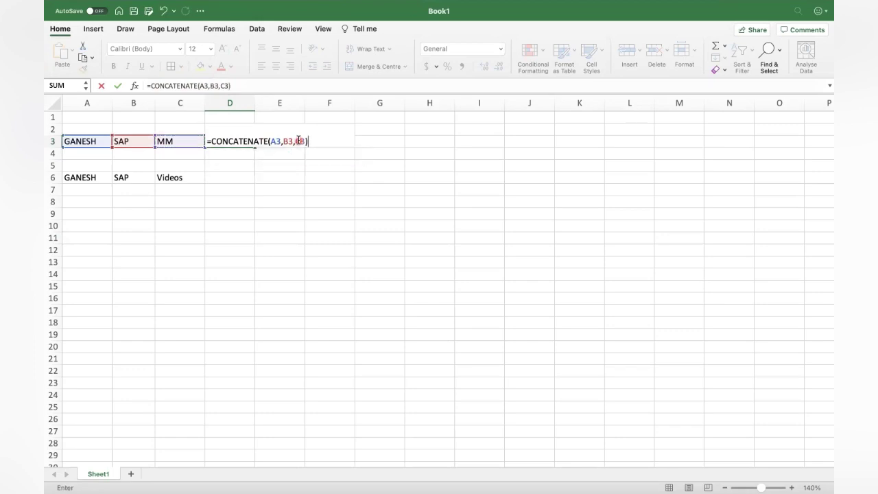
pyautogui.press('Return')
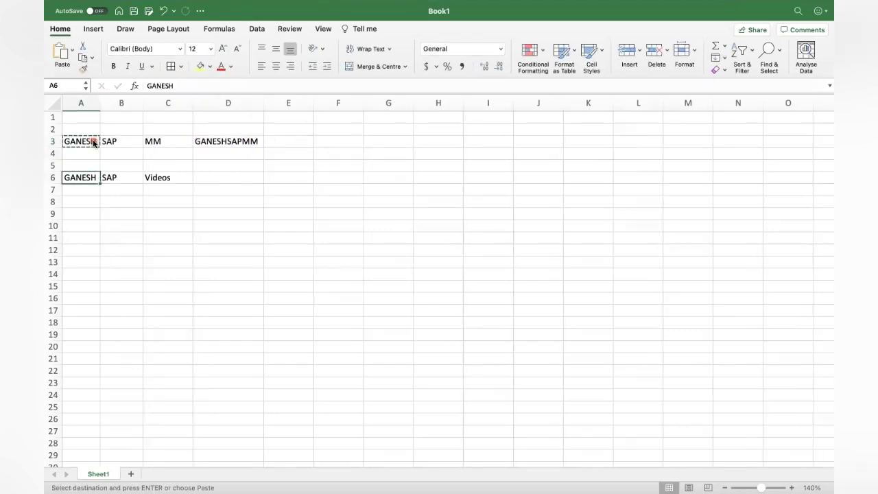
pyautogui.press('super+v')
# Check D3's formula, then start a =CON formula in D6.
pyautogui.click(247, 188)
pyautogui.click(239, 141)
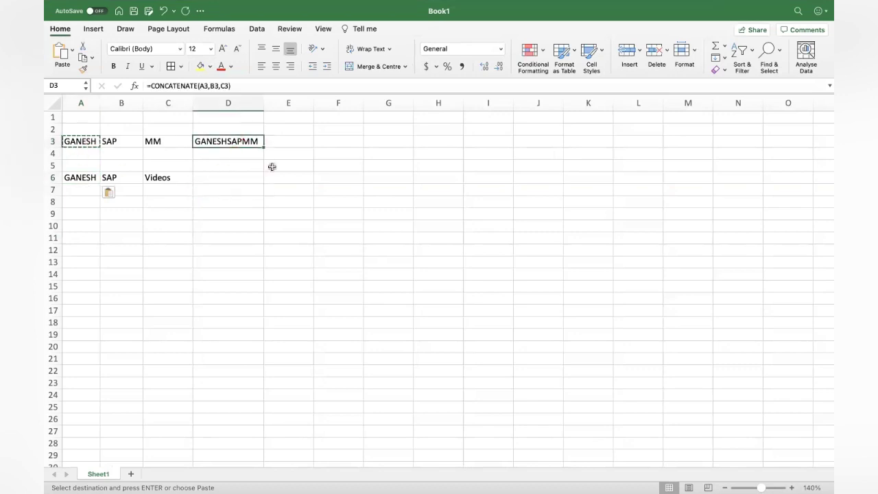
pyautogui.click(213, 177)
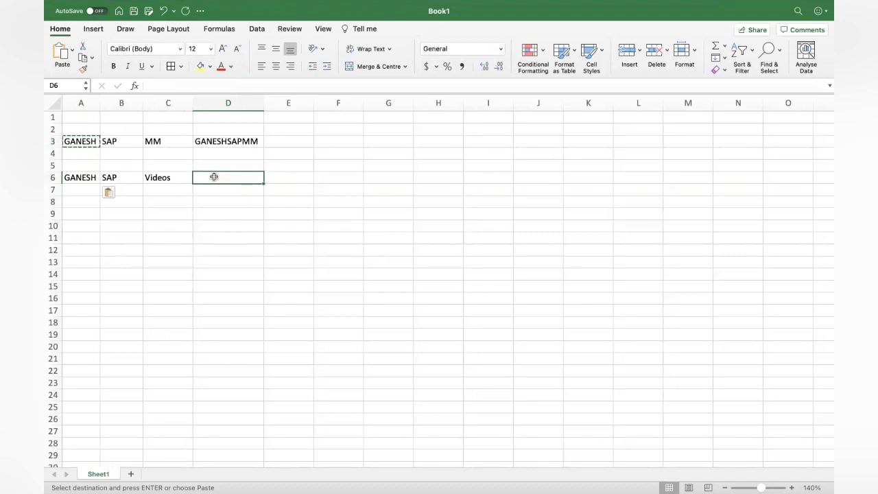
pyautogui.write('=CON')
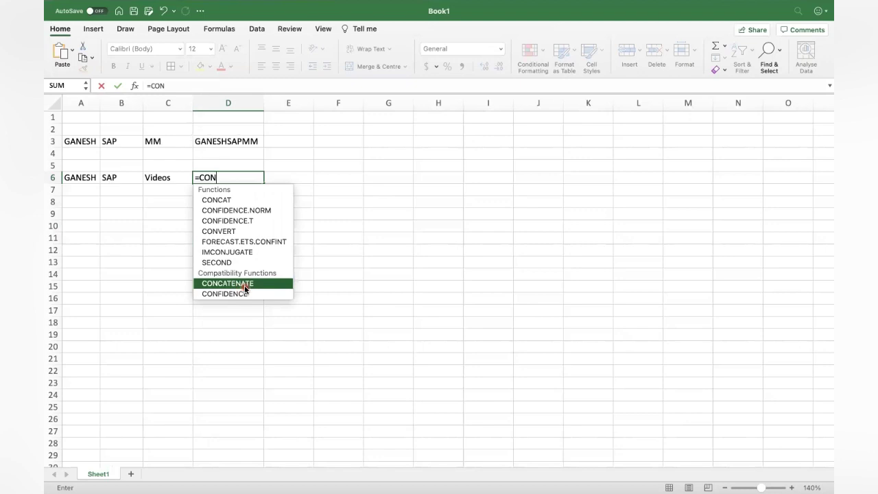
# Complete =CONCATENATE(A6," ",B6," ",C6) in D6 to display GANESH SAP Videos.
pyautogui.doubleClick(244, 284)
pyautogui.click(245, 286)
pyautogui.click(83, 177)
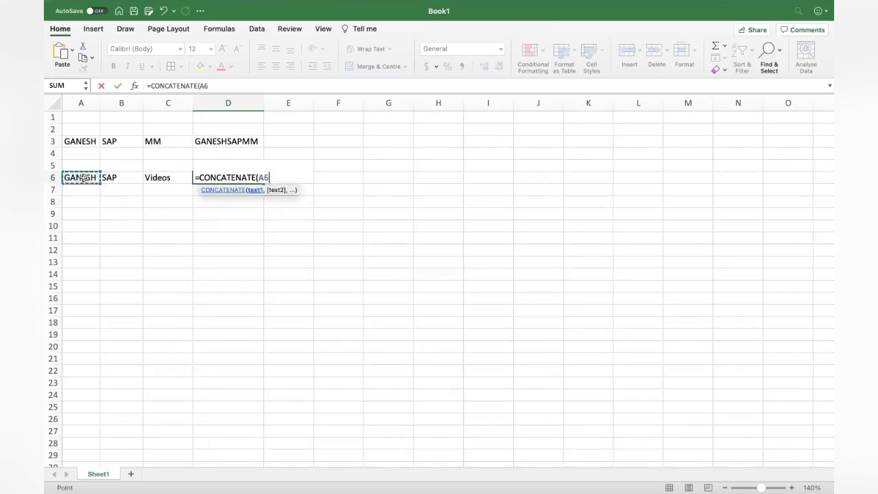
pyautogui.write(',')
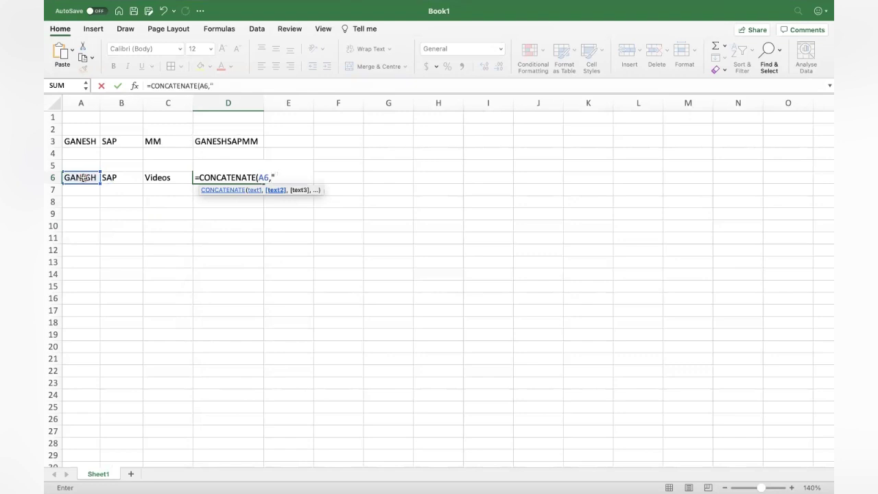
pyautogui.write('" ",')
pyautogui.click(117, 178)
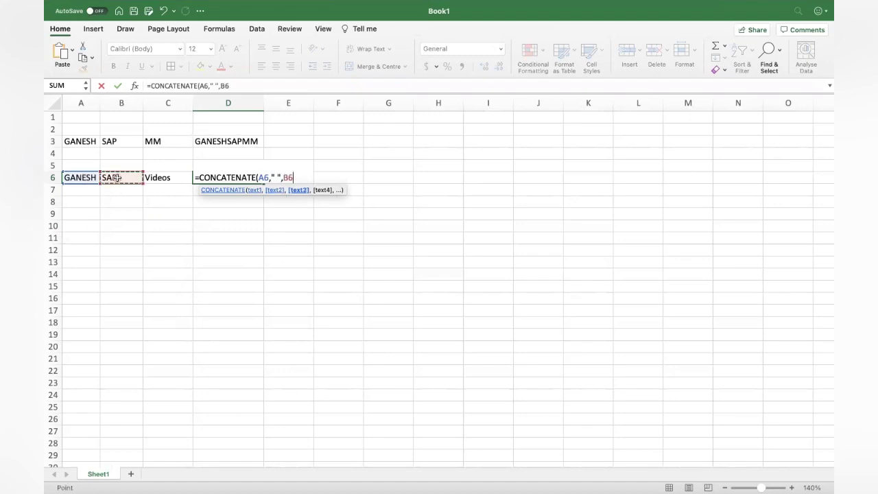
pyautogui.write(',')
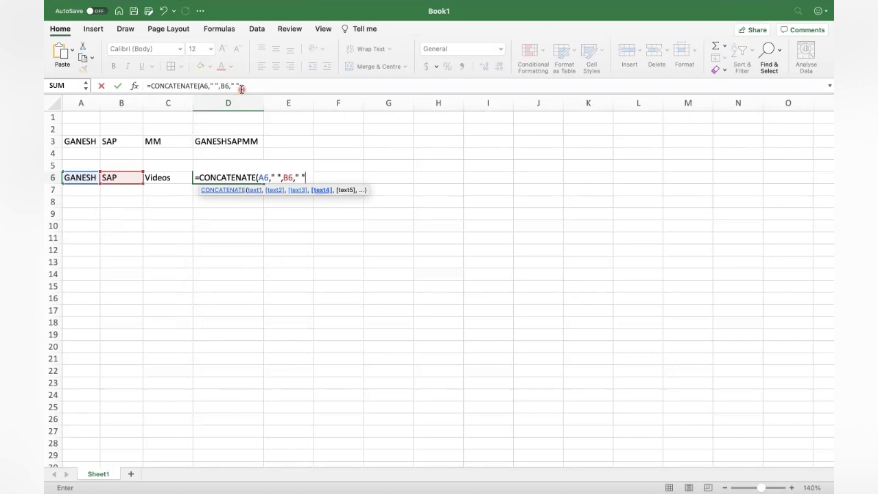
pyautogui.write(',')
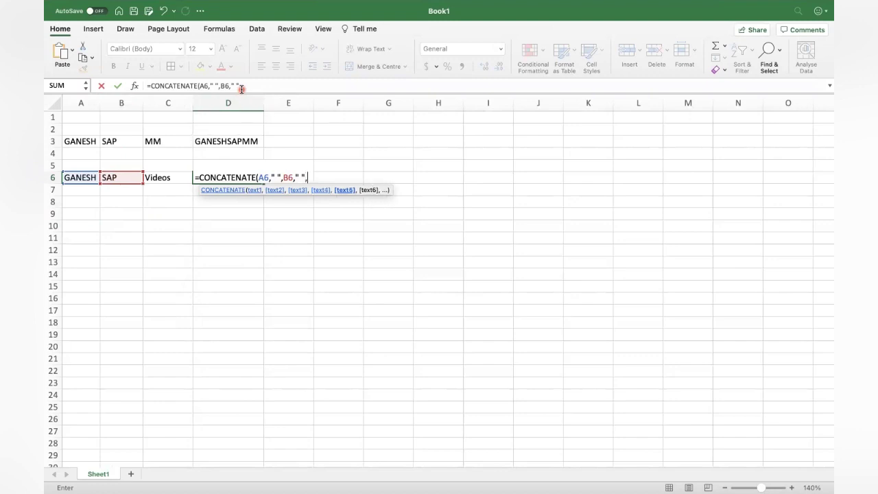
pyautogui.click(157, 178)
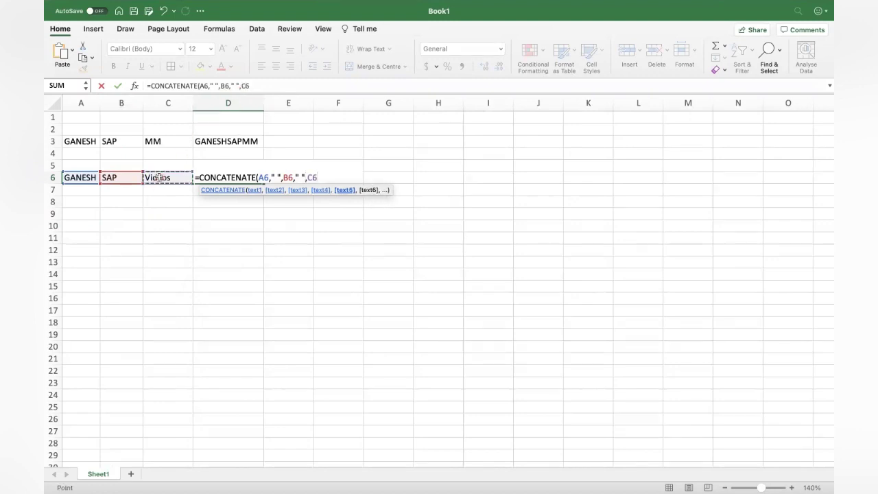
pyautogui.write(')')
pyautogui.press('Return')
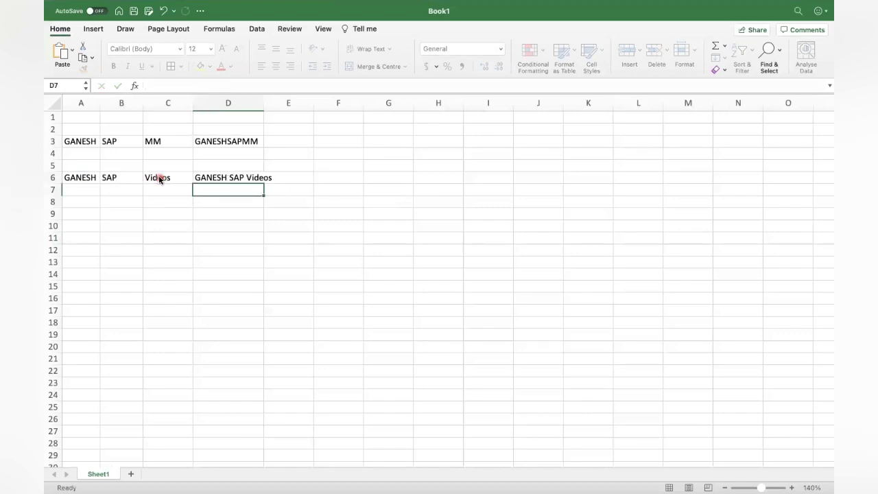
# Autofit column D, then review the unspaced D3 and spaced D6 formulas.
pyautogui.doubleClick(264, 100)
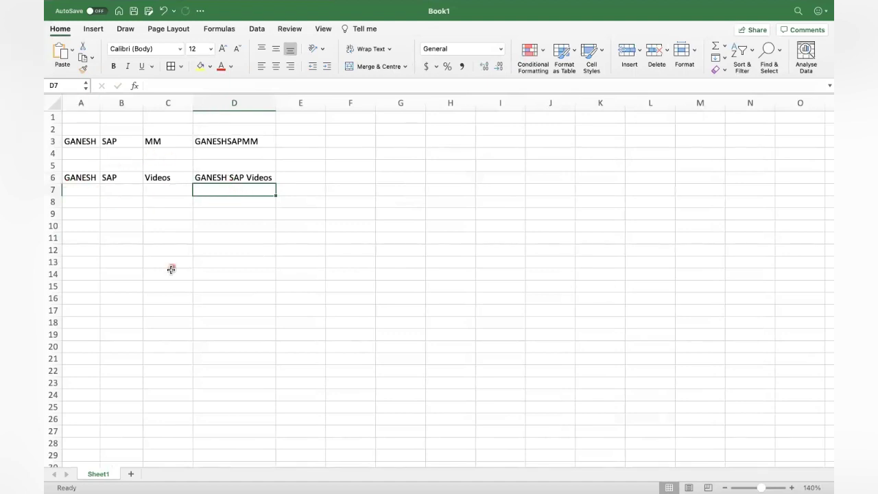
pyautogui.moveTo(76, 102); pyautogui.dragTo(159, 103)
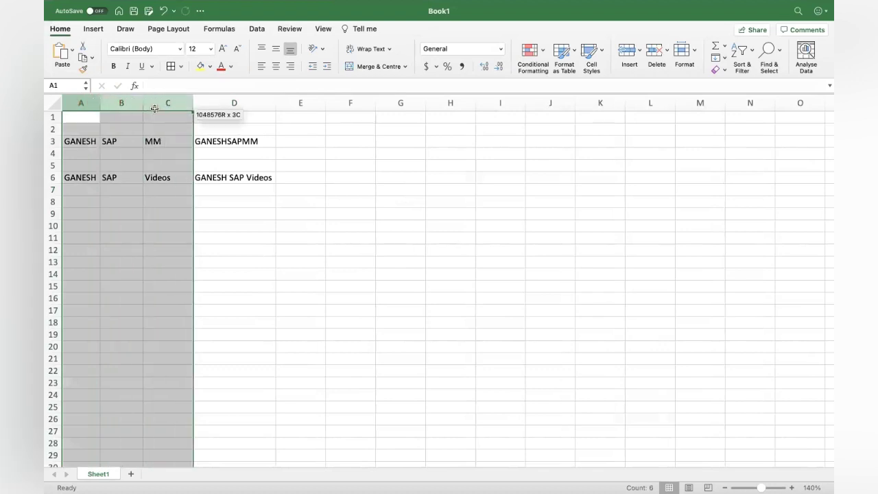
pyautogui.click(220, 177)
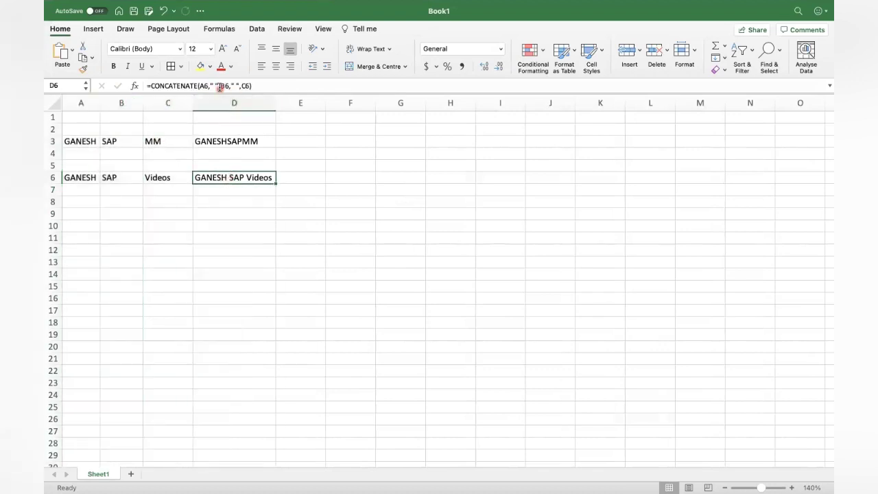
pyautogui.moveTo(258, 85); pyautogui.dragTo(118, 89)
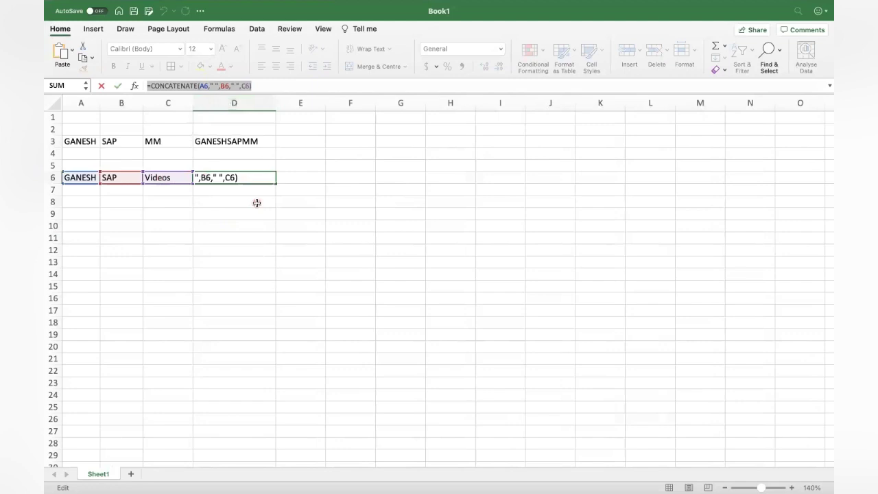
pyautogui.press('Return')
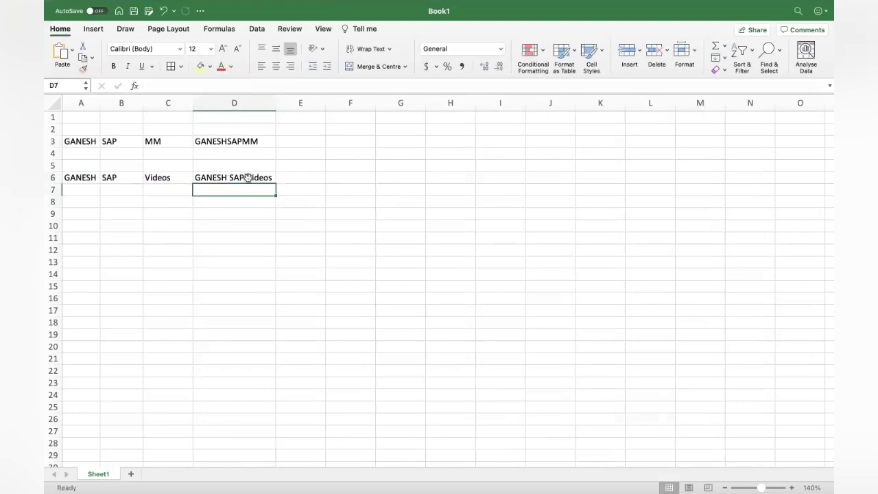
pyautogui.click(227, 141)
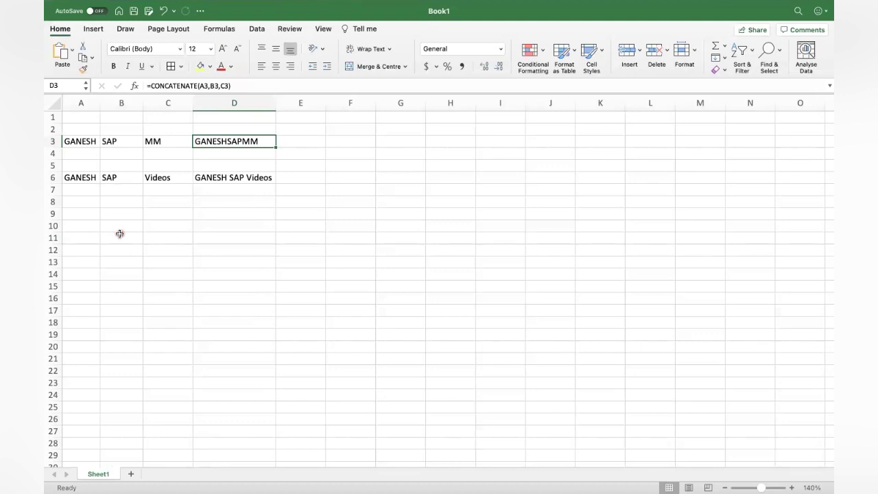
pyautogui.click(248, 177)
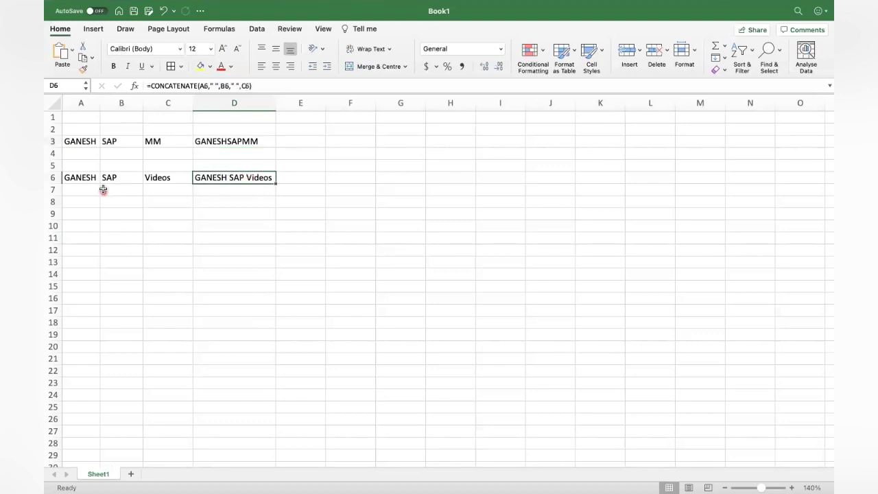
pyautogui.click(81, 190)
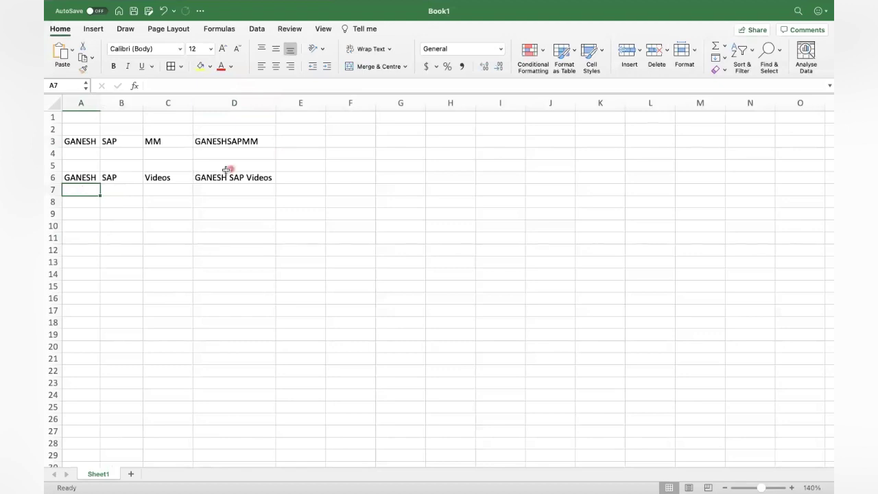
pyautogui.click(231, 175)
# Fill D6's formula down to D13 and enter SAP, MM, Module in row 7.
pyautogui.moveTo(277, 186); pyautogui.dragTo(268, 265)
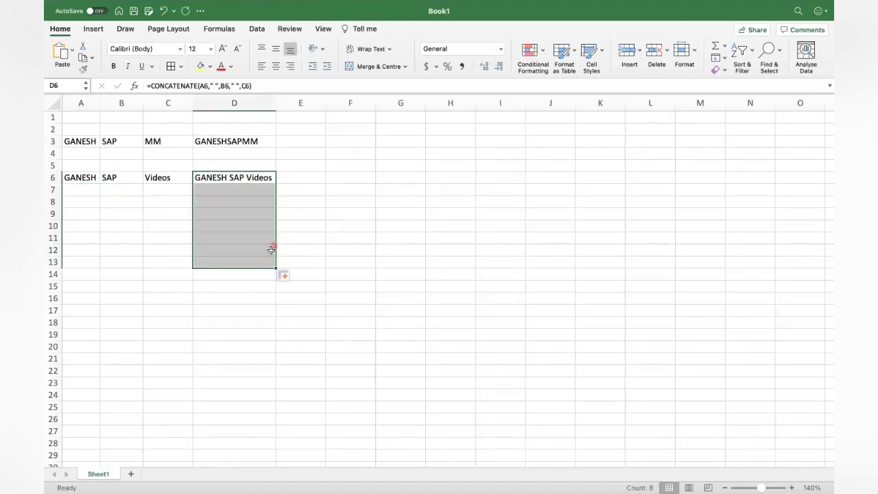
pyautogui.click(76, 193)
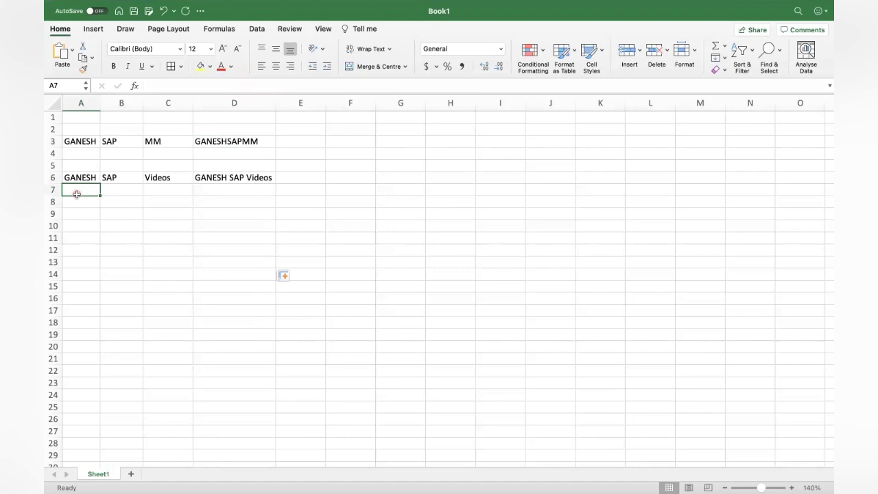
pyautogui.write('SAP')
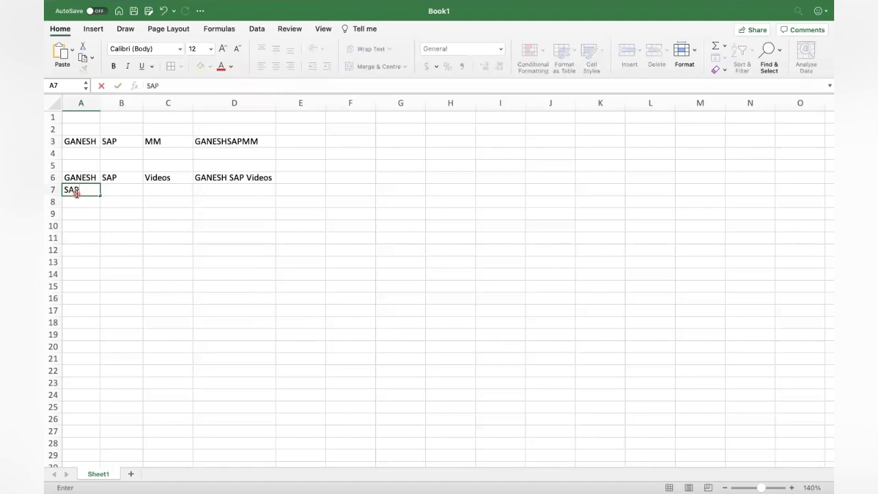
pyautogui.press('Tab')
pyautogui.write('MM')
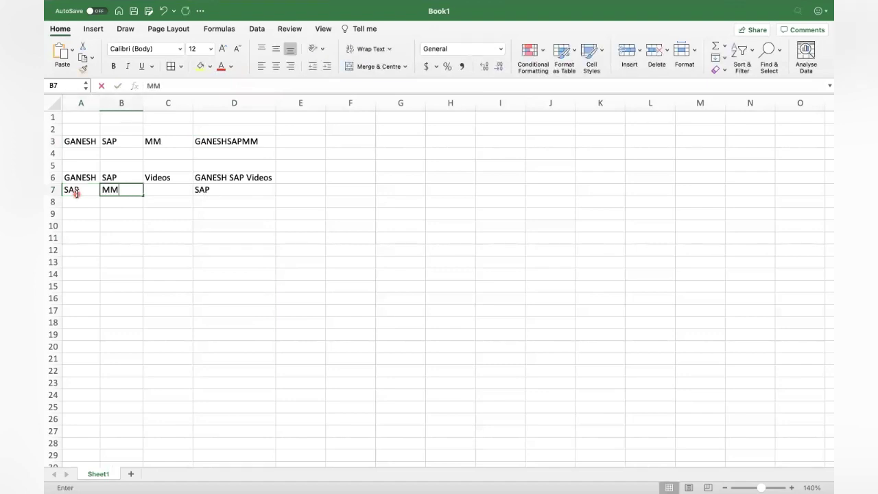
pyautogui.press('Tab')
pyautogui.write('V')
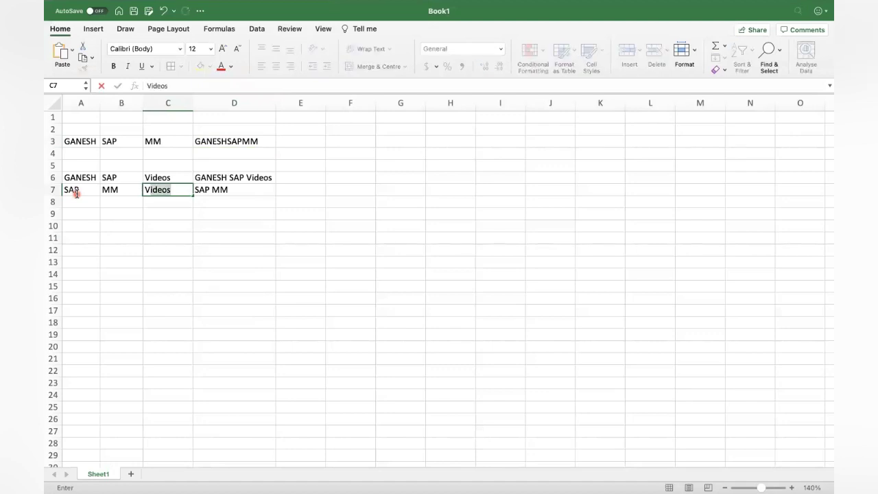
pyautogui.press('BackSpace')
pyautogui.press('BackSpace')
pyautogui.write('Module')
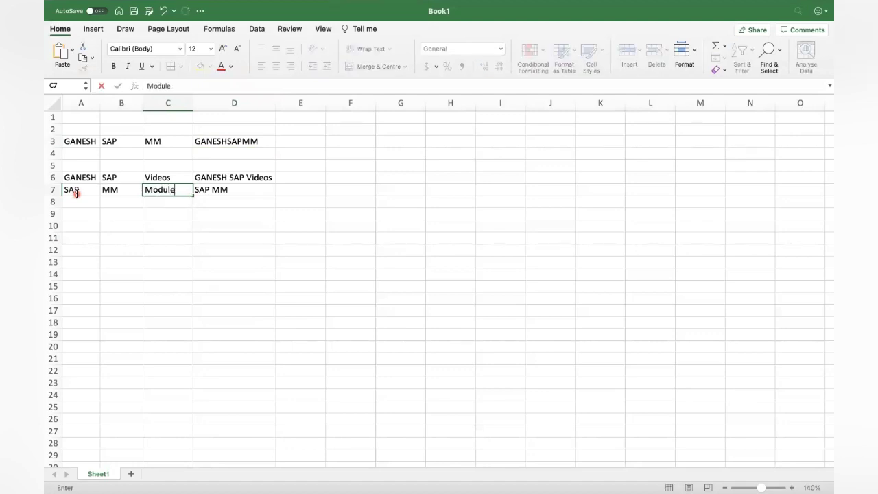
pyautogui.press('Return')
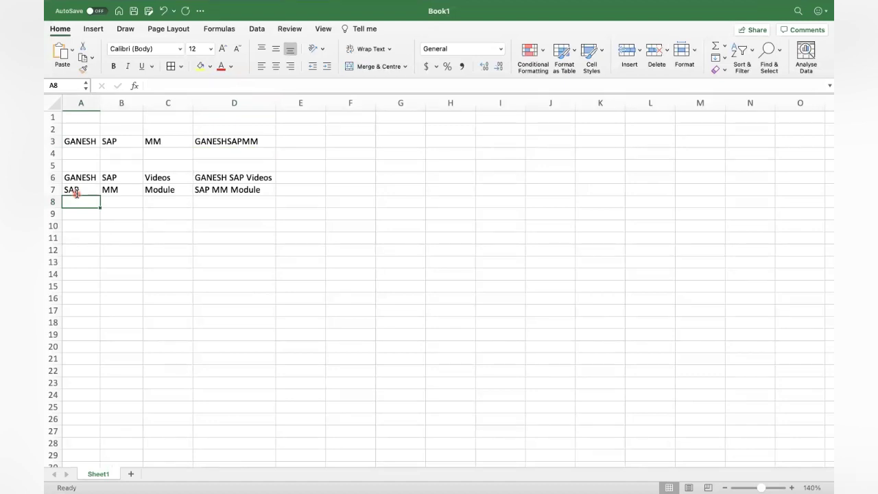
# Enter SAP, S4 and HANA into cells A8 to C8.
pyautogui.write('SAP')
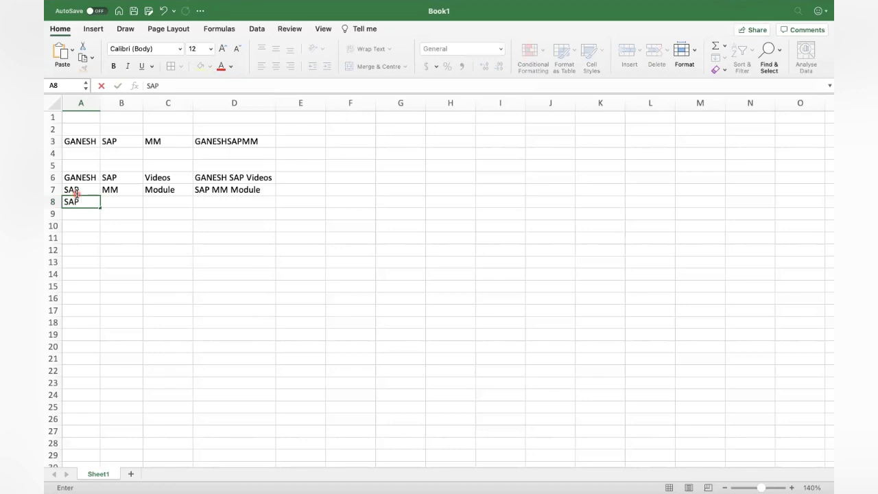
pyautogui.press('Tab')
pyautogui.write('S4')
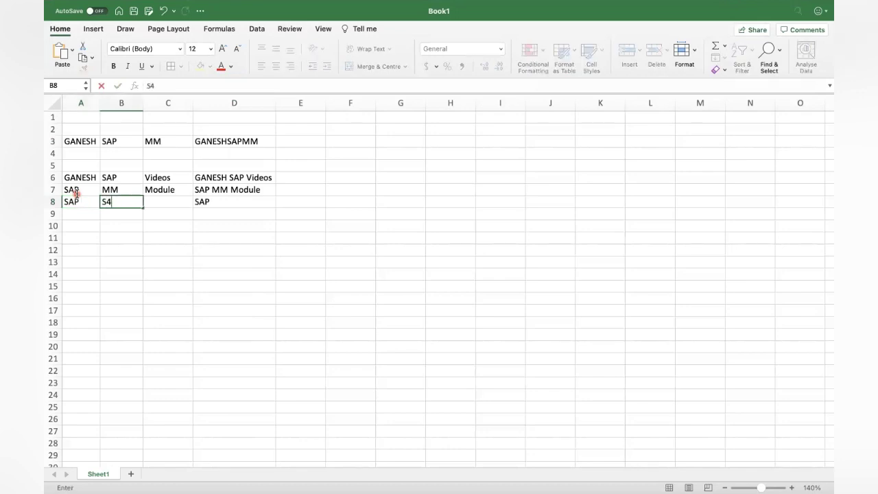
pyautogui.press('Tab')
pyautogui.write('HANA')
pyautogui.press('Return')
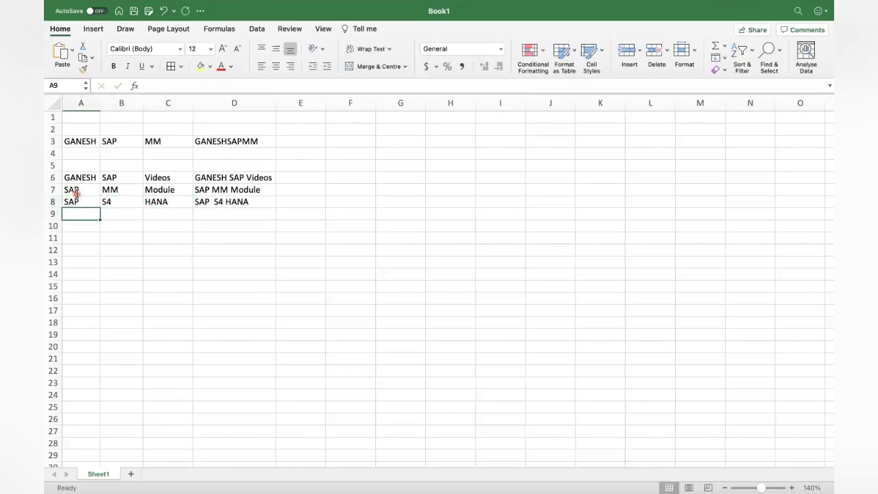
# Enter SAP, EWM and Module into cells A9 to C9.
pyautogui.write('SAP')
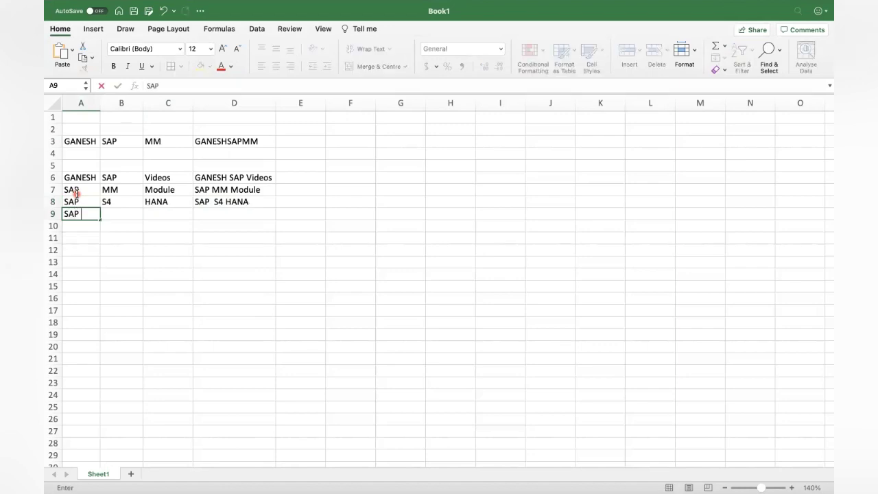
pyautogui.press('Tab')
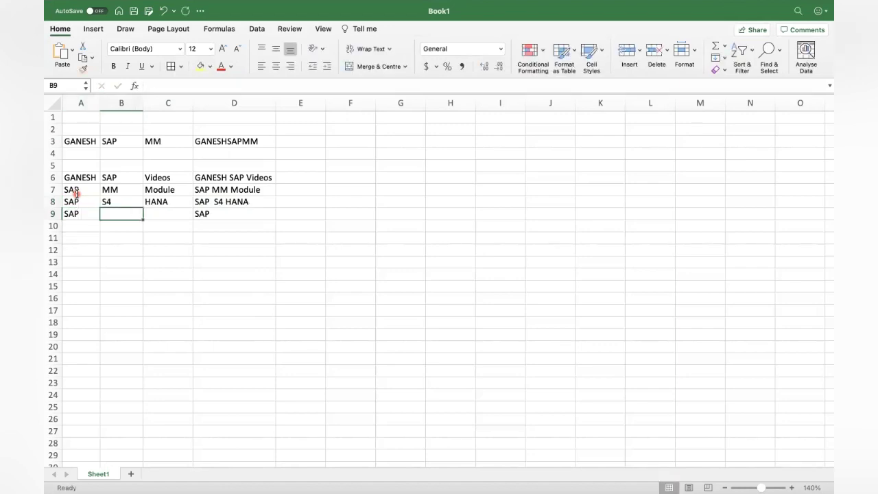
pyautogui.write('EWM')
pyautogui.press('Tab')
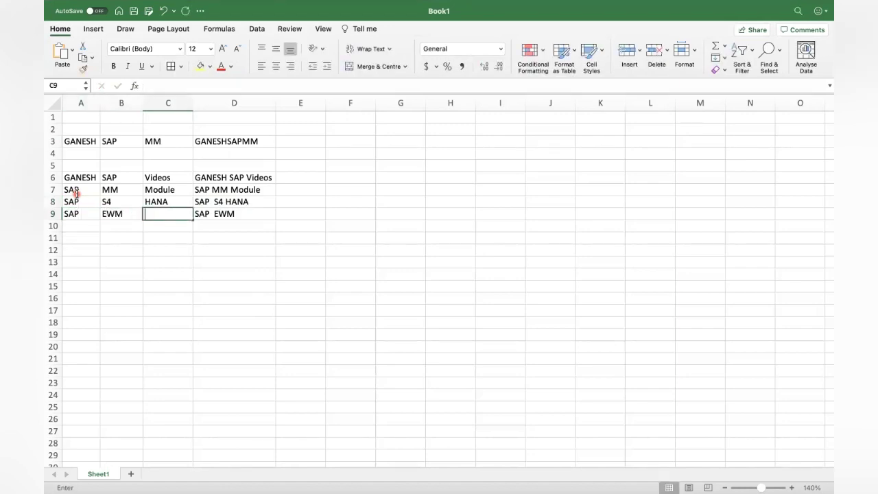
pyautogui.write('Module')
pyautogui.press('Return')
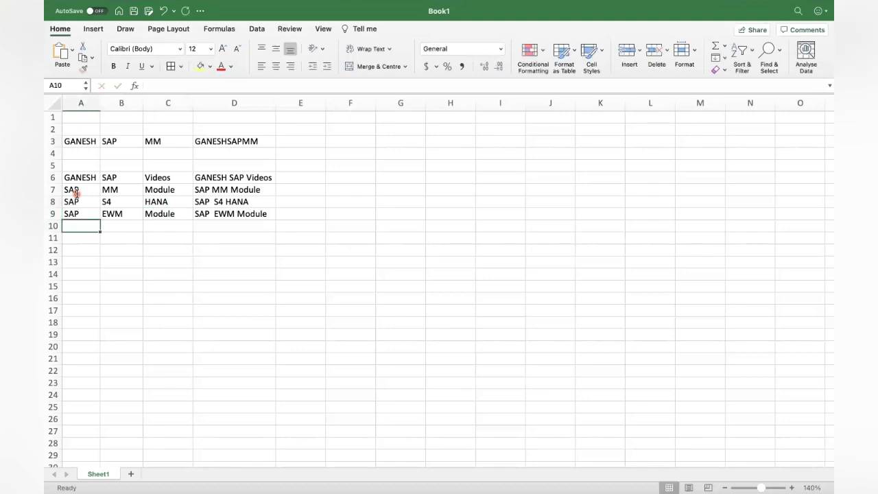
# Enter Subscribe, & and Share in A4:C4 and fill D4's formula to show Subscribe&Share.
pyautogui.click(68, 152)
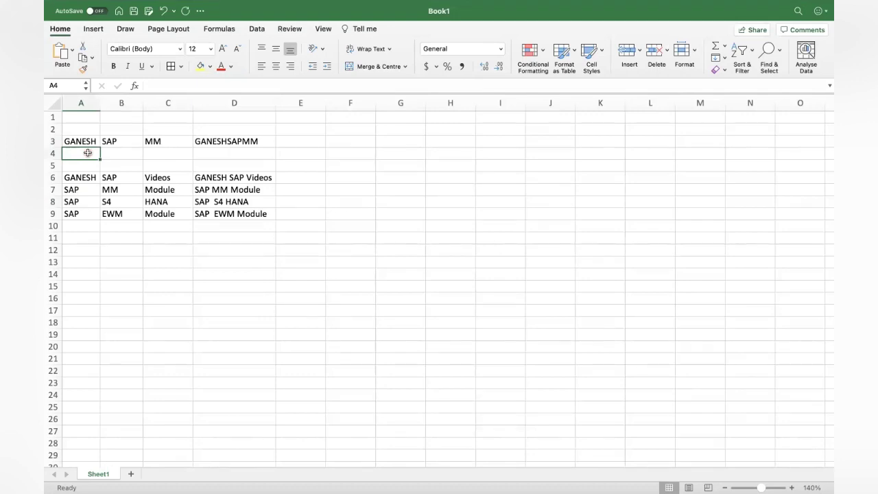
pyautogui.write('Subscribe')
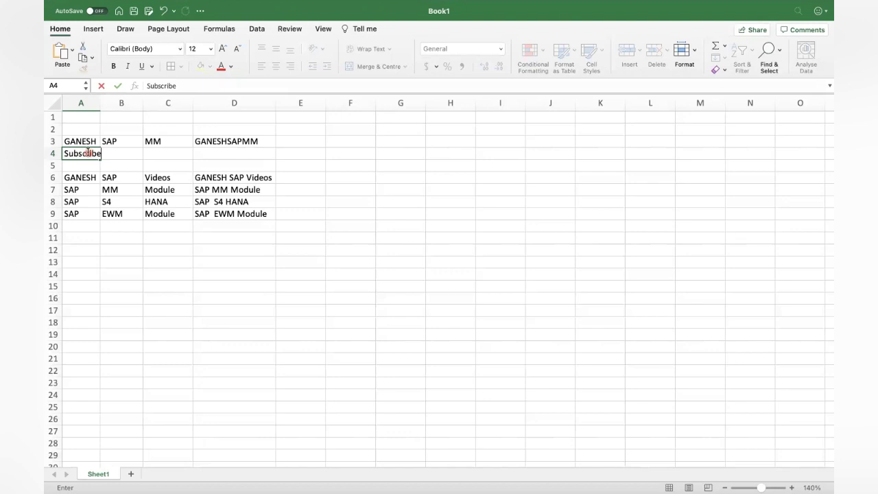
pyautogui.press('Tab')
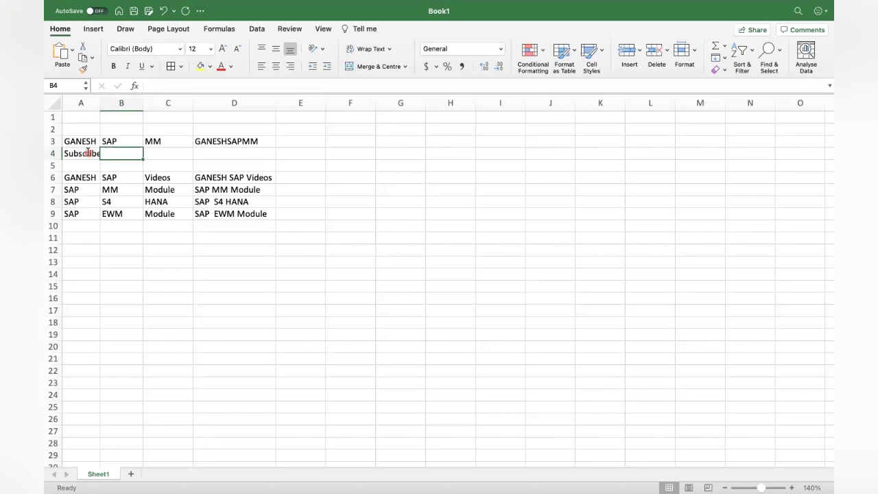
pyautogui.write('&')
pyautogui.press('Tab')
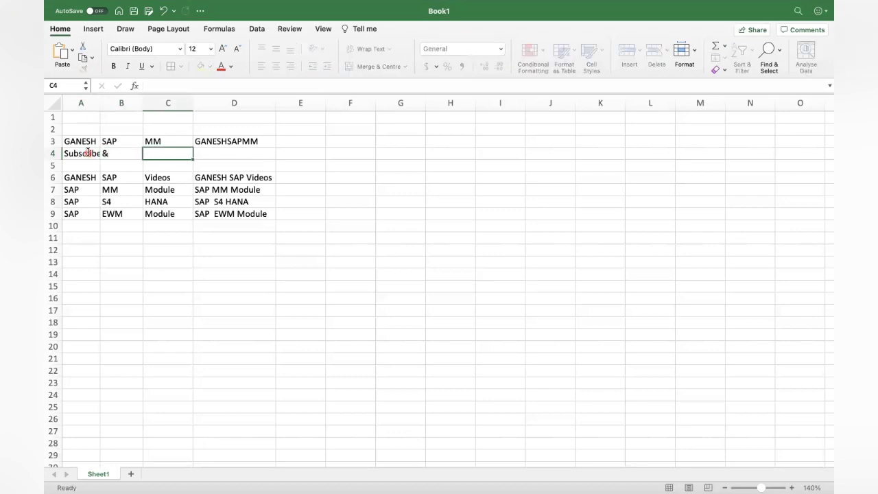
pyautogui.write('Share')
pyautogui.press('Tab')
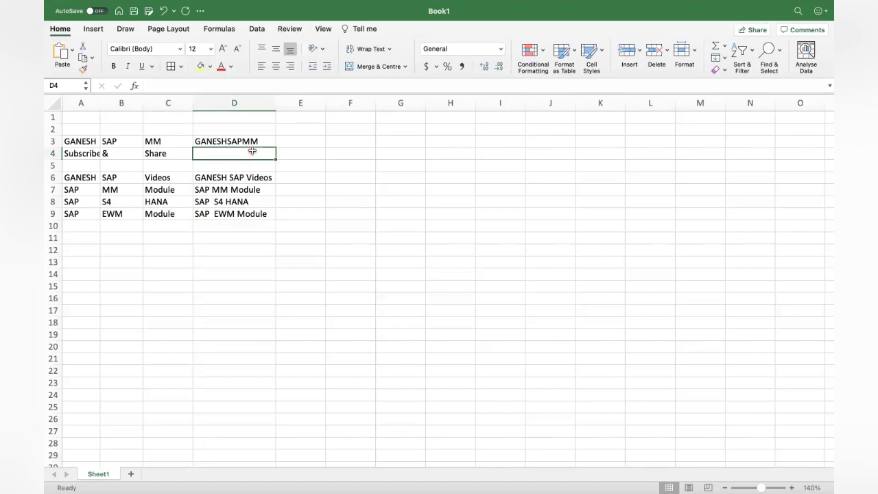
pyautogui.hotkey('ctrl', 'd')
pyautogui.click(259, 251)
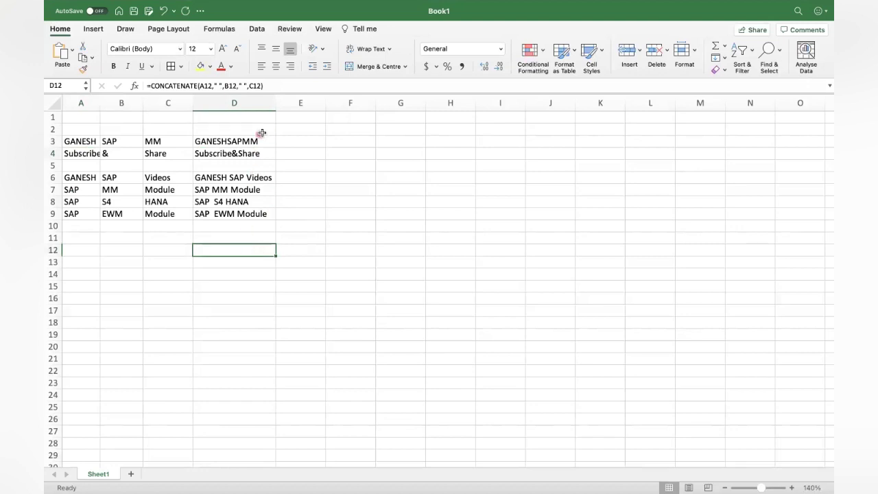
# Fill cells A3 to D3 with yellow.
pyautogui.click(80, 140)
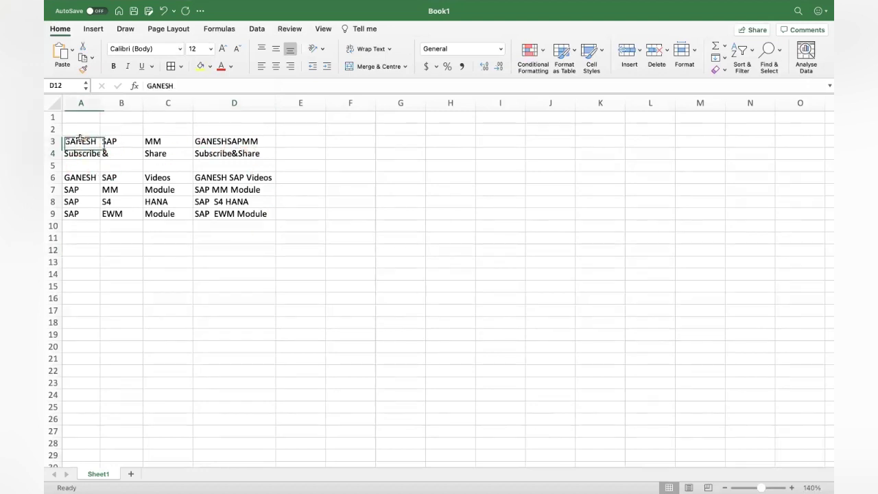
pyautogui.moveTo(80, 140); pyautogui.dragTo(254, 140)
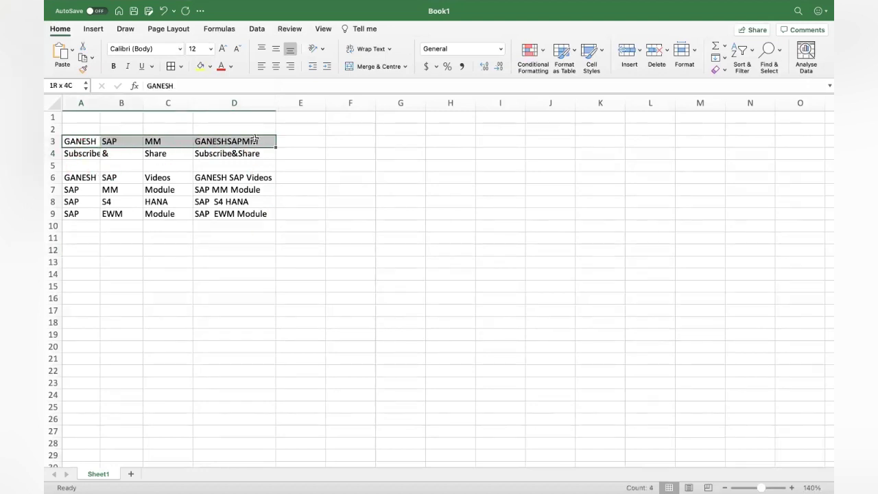
pyautogui.click(200, 66)
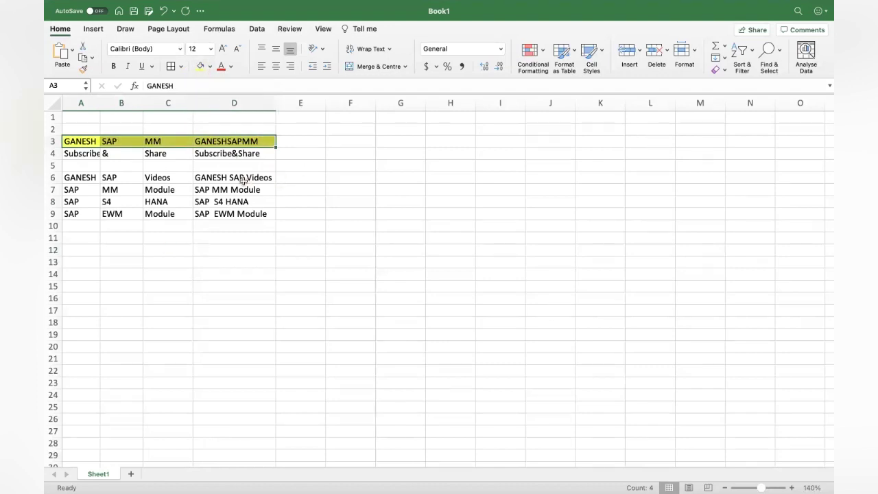
# Fill cells A6 to D6 light green and zoom the sheet in.
pyautogui.moveTo(83, 178); pyautogui.dragTo(237, 175)
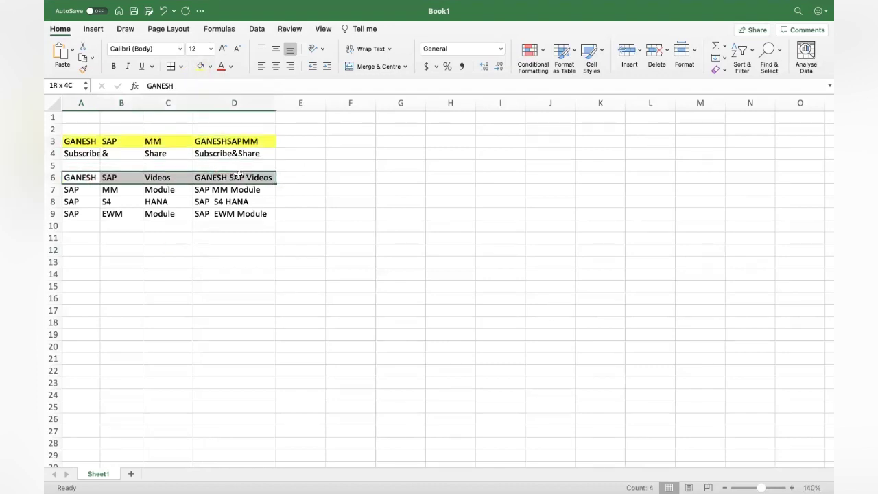
pyautogui.click(212, 66)
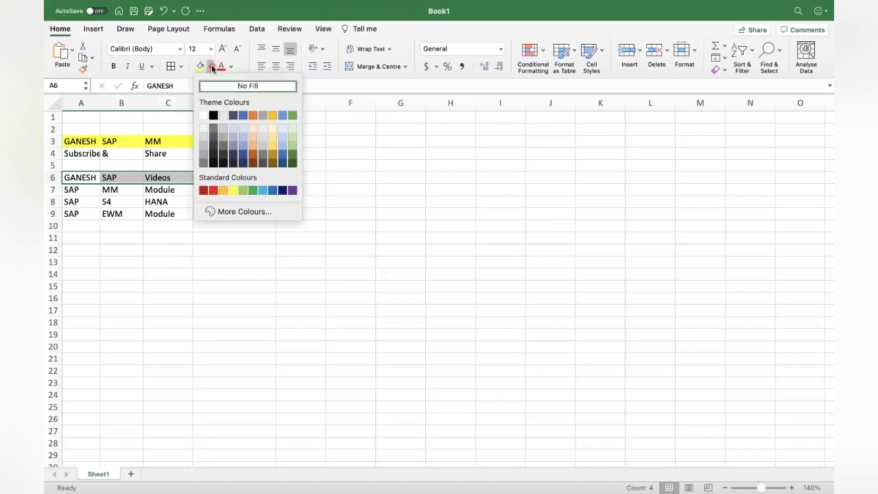
pyautogui.click(244, 190)
pyautogui.click(224, 287)
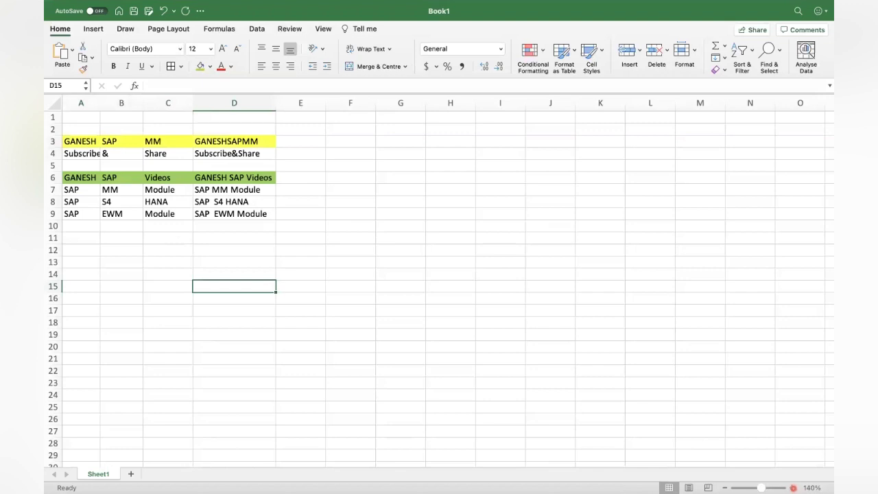
pyautogui.click(793, 488)
pyautogui.click(793, 488)
pyautogui.click(793, 488)
pyautogui.click(793, 488)
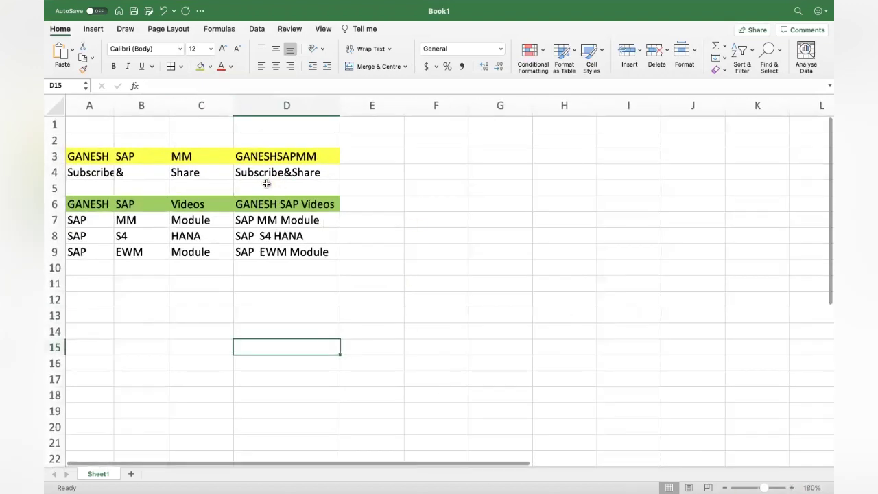
pyautogui.click(273, 156)
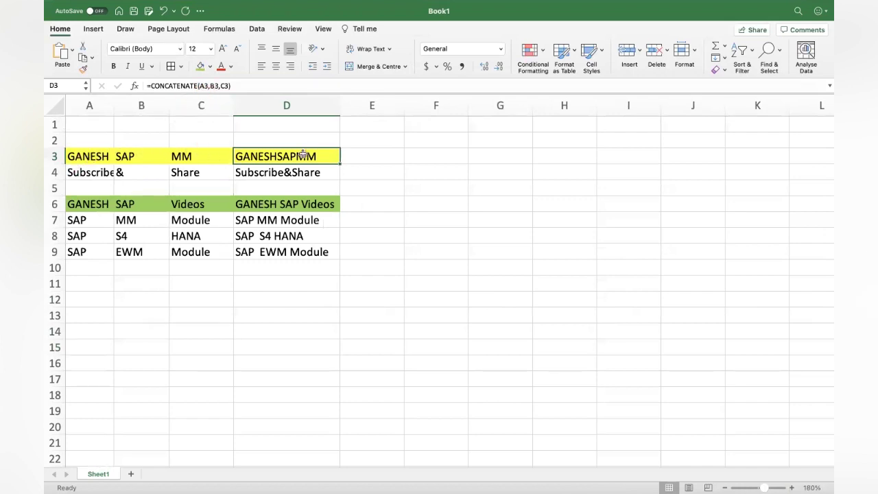
pyautogui.click(294, 206)
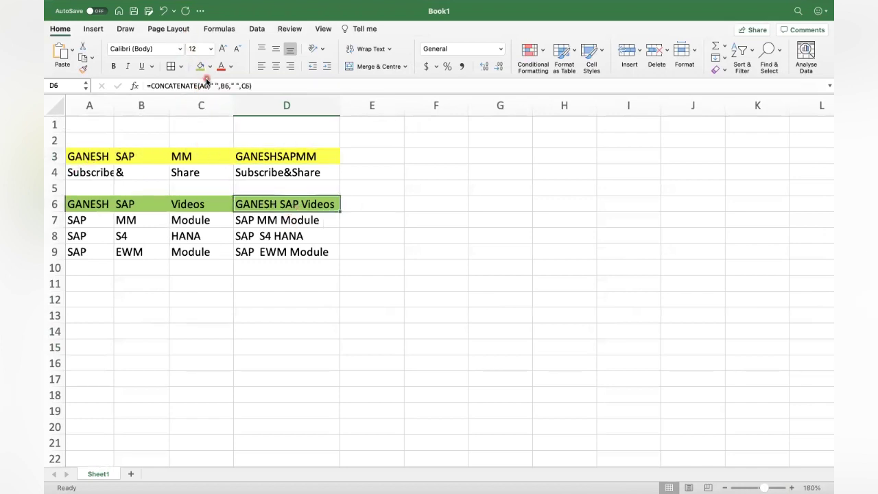